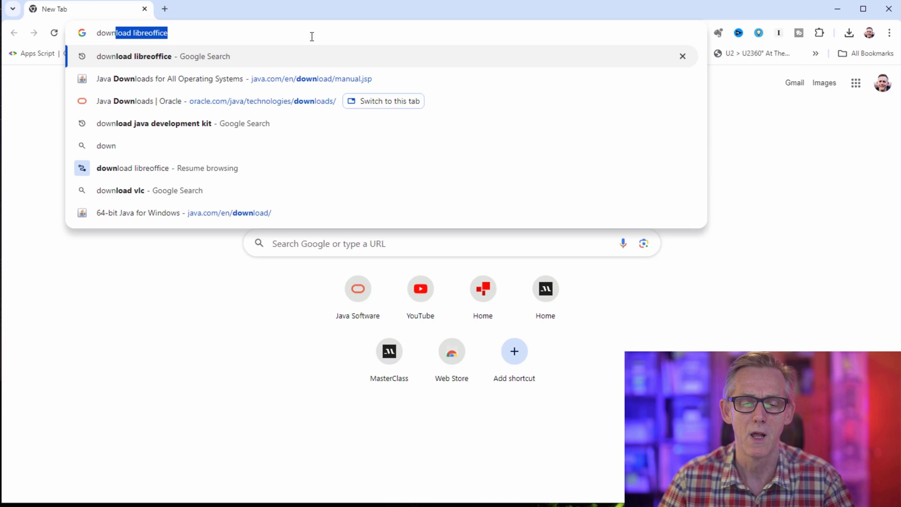
# - Search Google for 'download libreoffice' and open the Windows (64-bit) LibreOffice download page
pyautogui.press('Return')
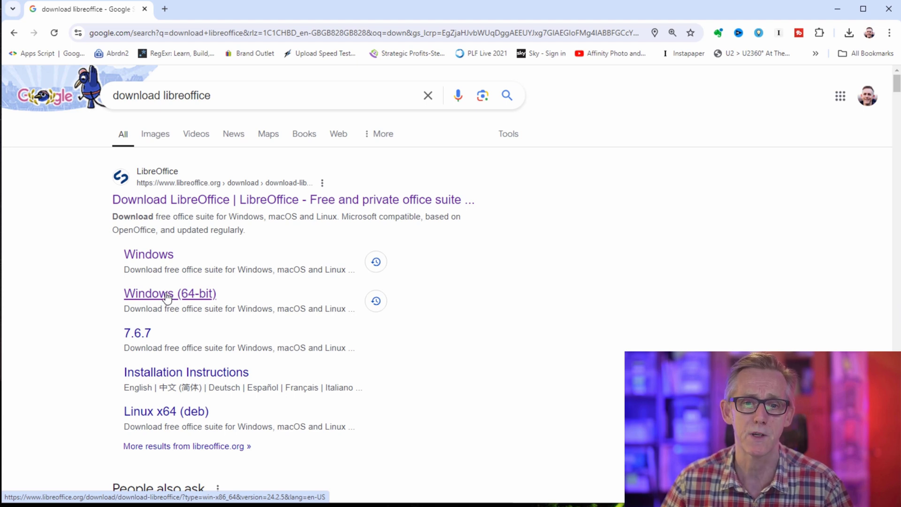
pyautogui.click(167, 296)
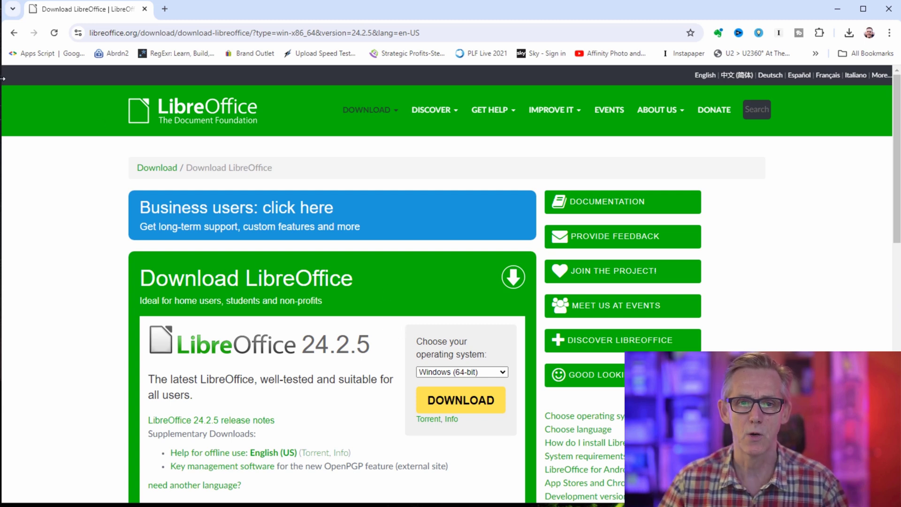
# - Keep Windows (64-bit) as the operating system and download LibreOffice 24.2.5
pyautogui.scroll(-1, 307, 282)
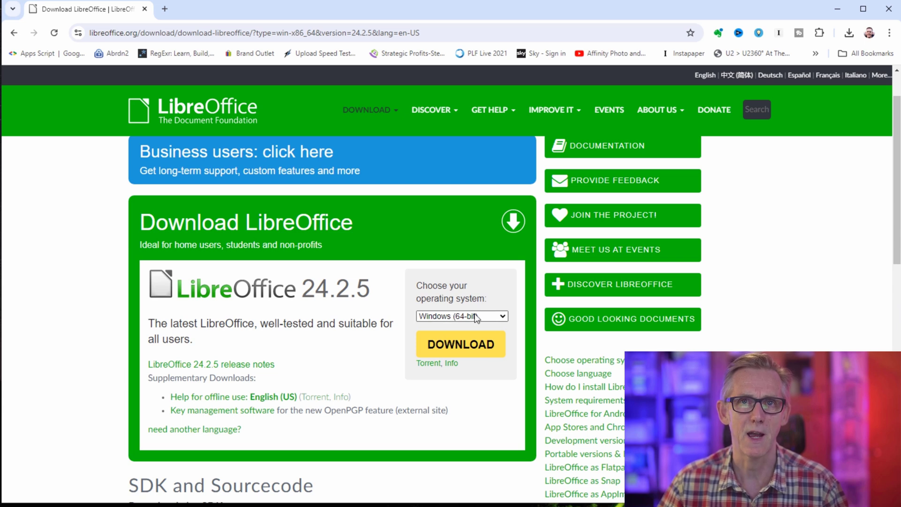
pyautogui.click(503, 317)
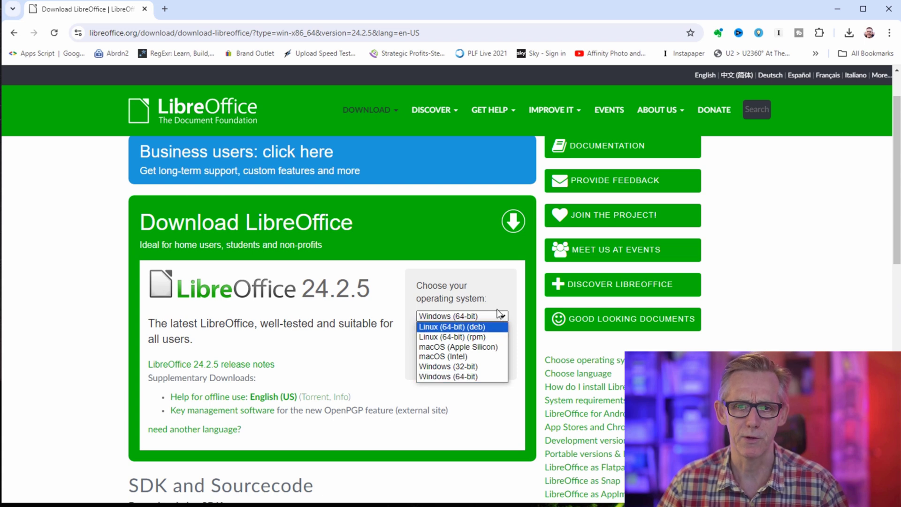
pyautogui.click(490, 381)
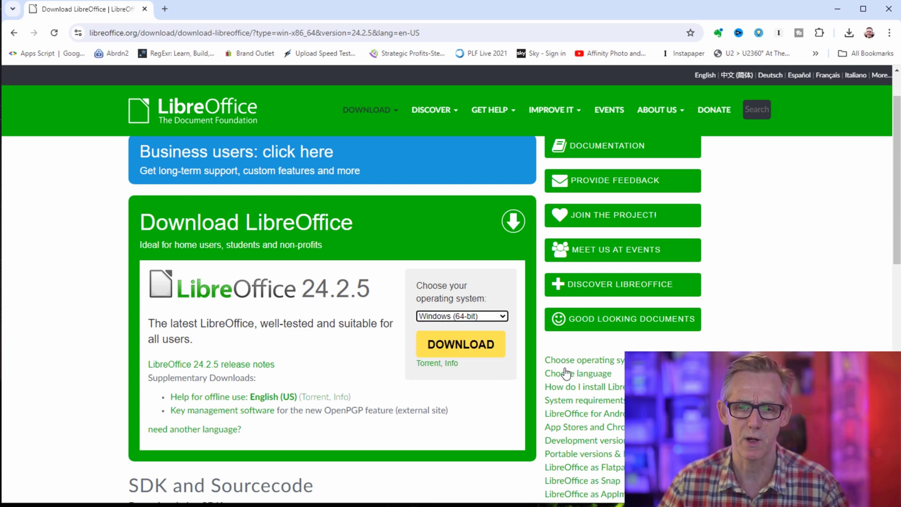
pyautogui.click(470, 347)
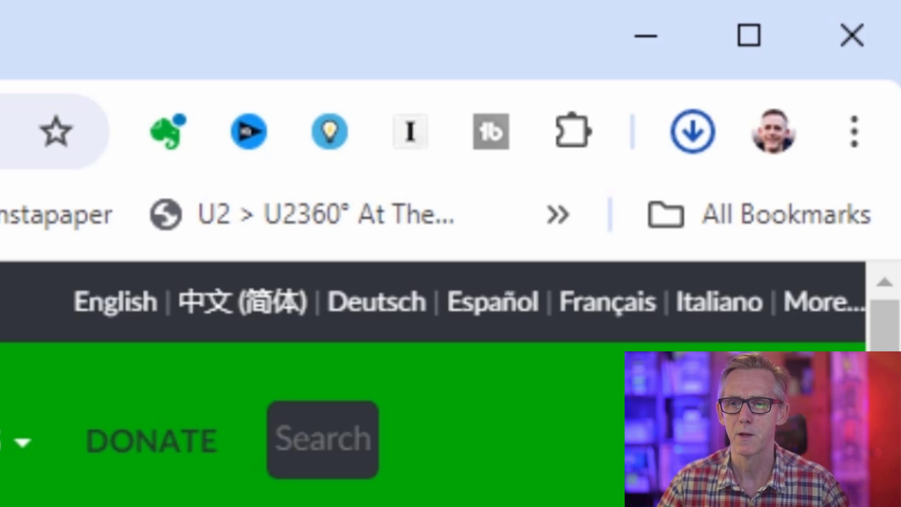
# - Show the finished LibreOffice_24.2.5_Win_x86-64.msi download in its Downloads folder
pyautogui.click(692, 140)
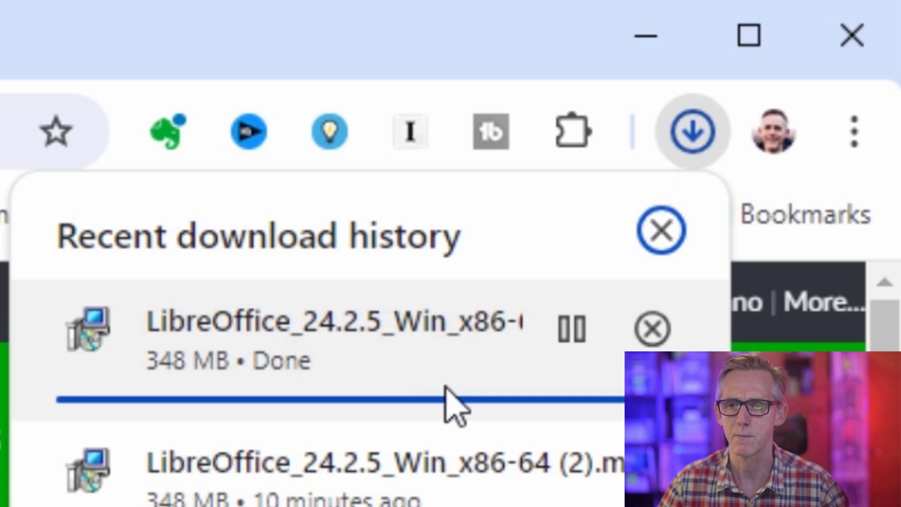
pyautogui.click(575, 330)
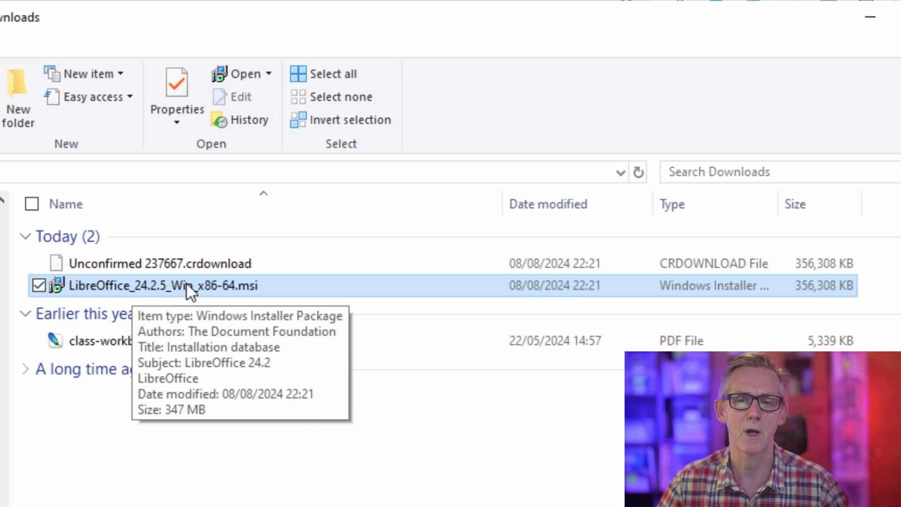
# - Run the .msi and install LibreOffice 24.2.5.2 with Typical setup and a desktop shortcut
pyautogui.doubleClick(211, 285)
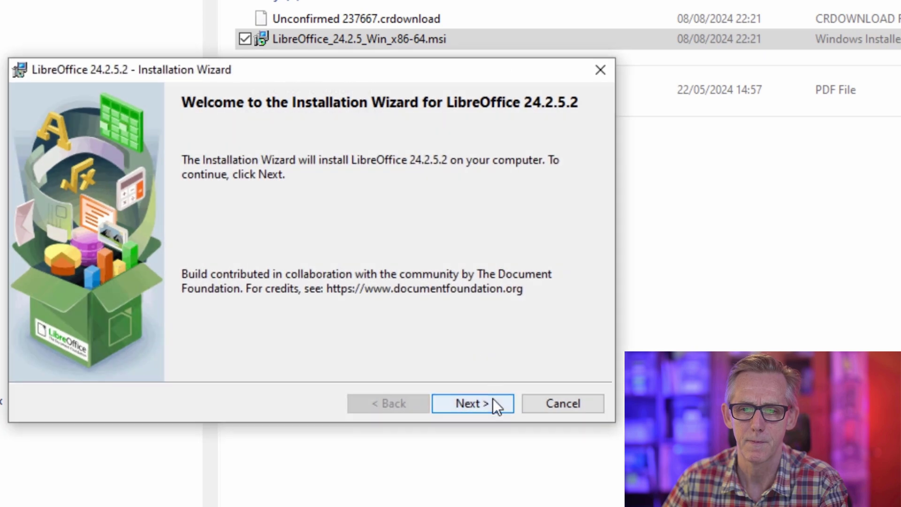
pyautogui.click(492, 402)
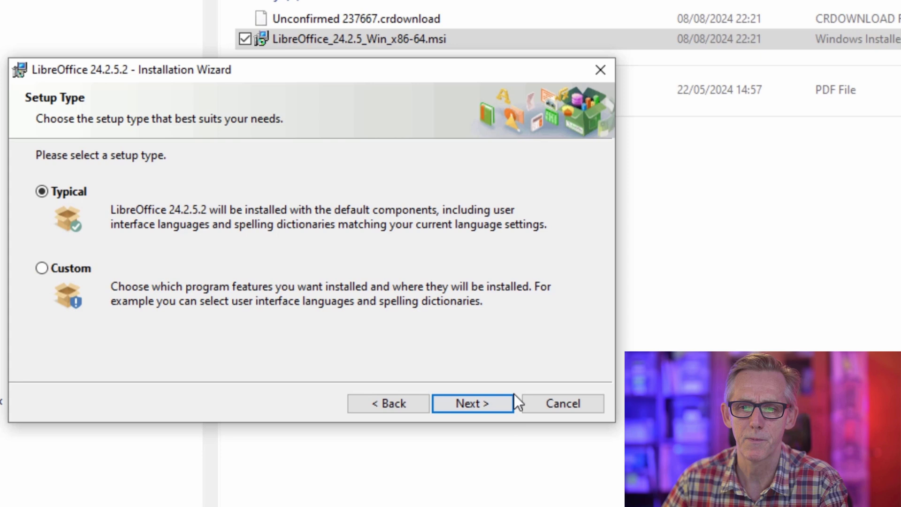
pyautogui.click(479, 403)
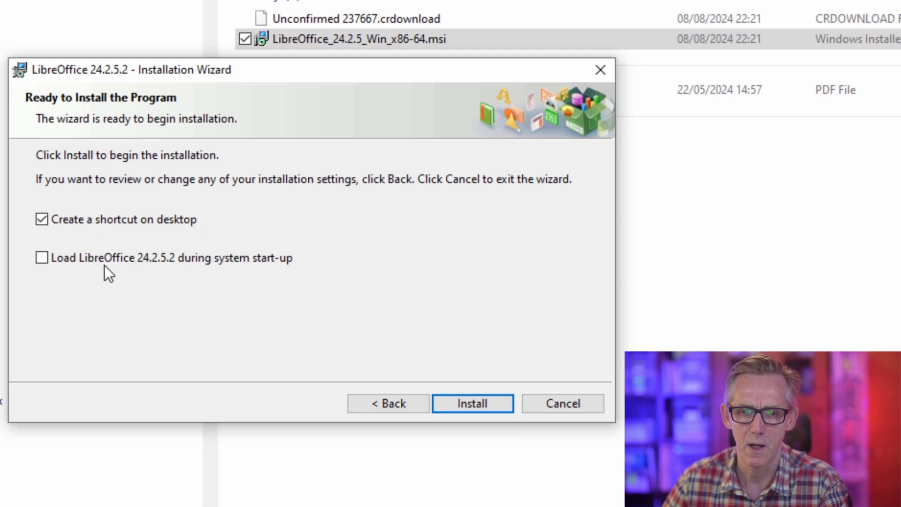
pyautogui.click(473, 404)
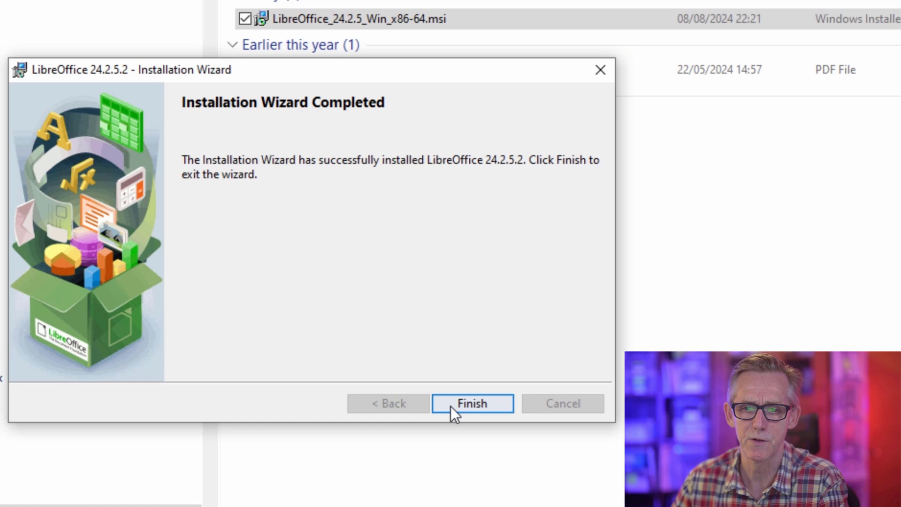
# - Finish the wizard once the LibreOffice 24.2.5.2 installation has completed
pyautogui.click(467, 404)
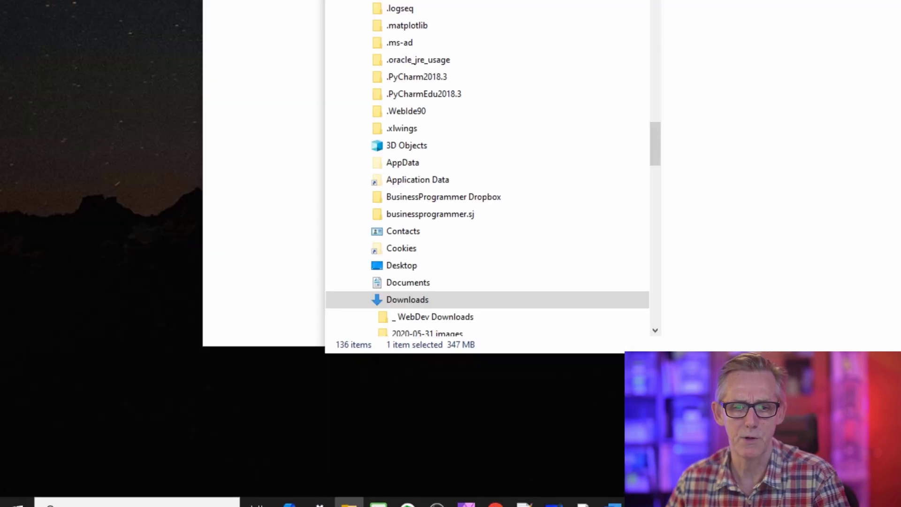
# - Search the Start menu for 'libre' and launch LibreOffice
pyautogui.press('super')
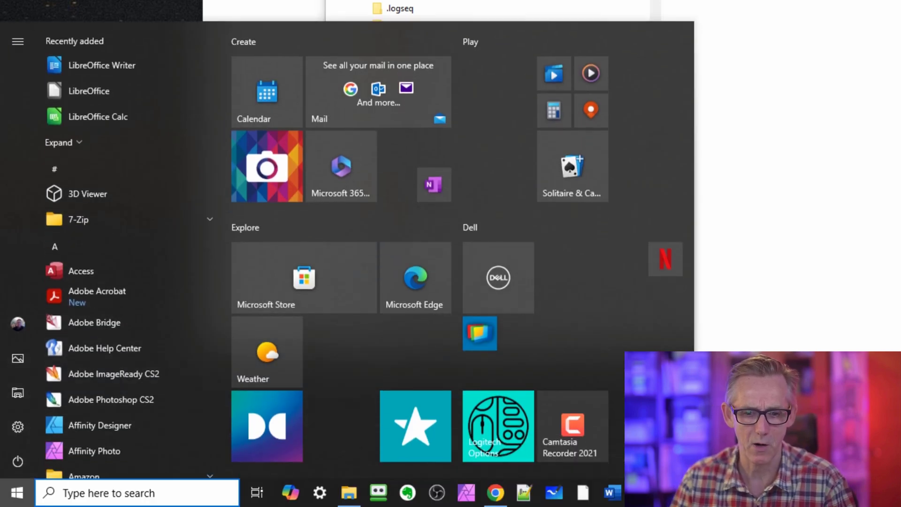
pyautogui.write('lic')
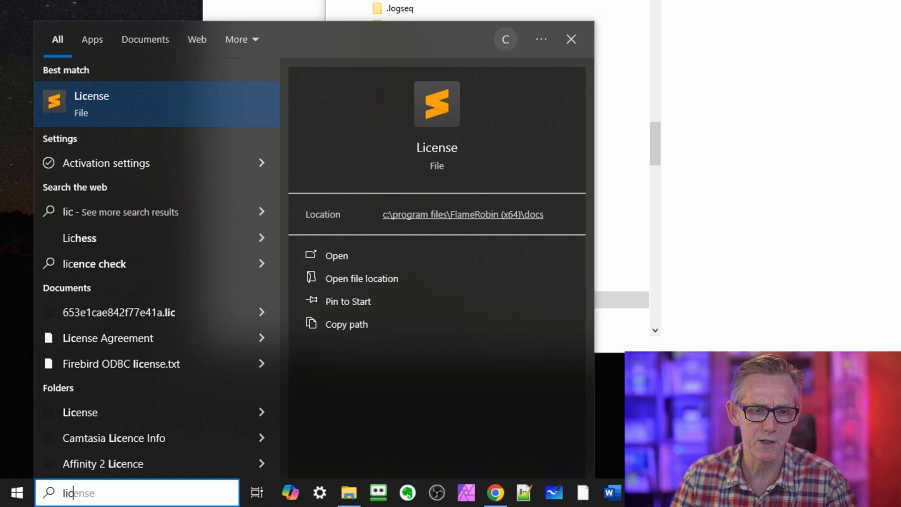
pyautogui.press('BackSpace')
pyautogui.write('bre')
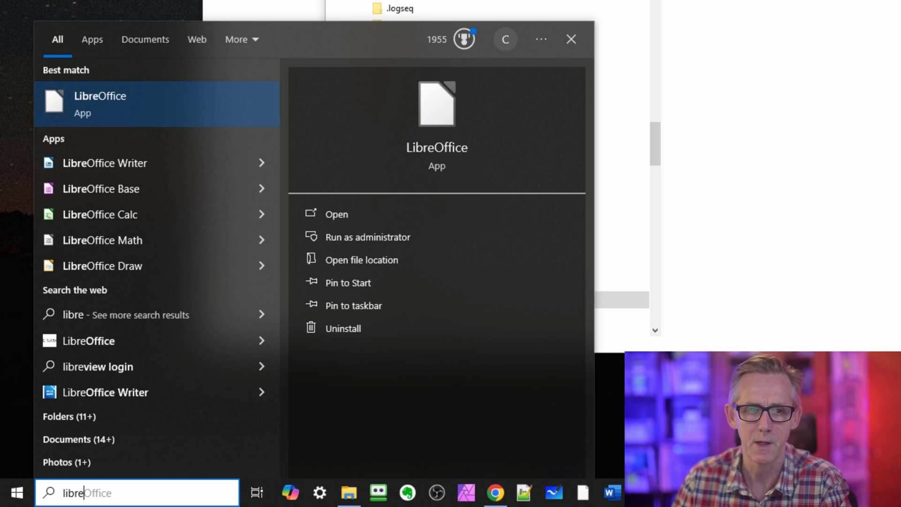
pyautogui.press('Return')
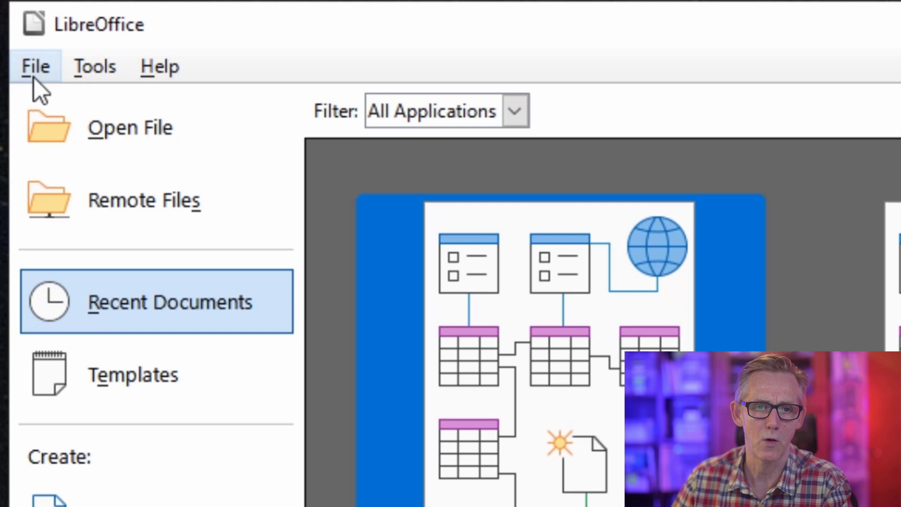
# - Show Help > About LibreOffice to confirm version 24.2.5.2 (X86_64)
pyautogui.click(27, 19)
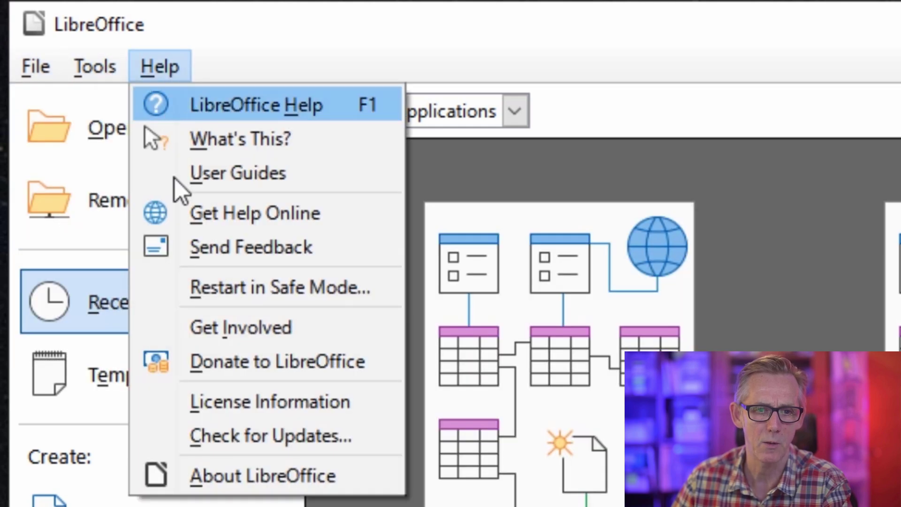
pyautogui.click(279, 472)
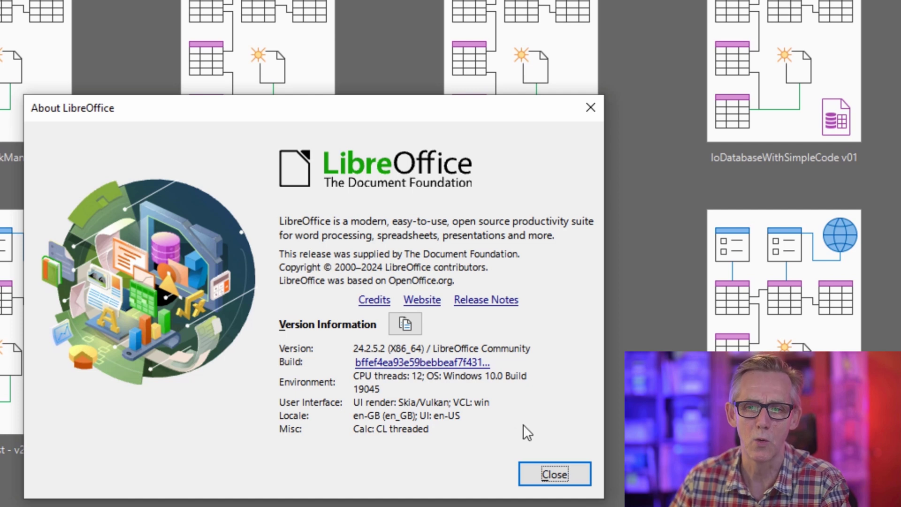
# - Close the About dialog and select the Oracle 1.8.0_421 Java runtime in Options > Advanced
pyautogui.click(561, 475)
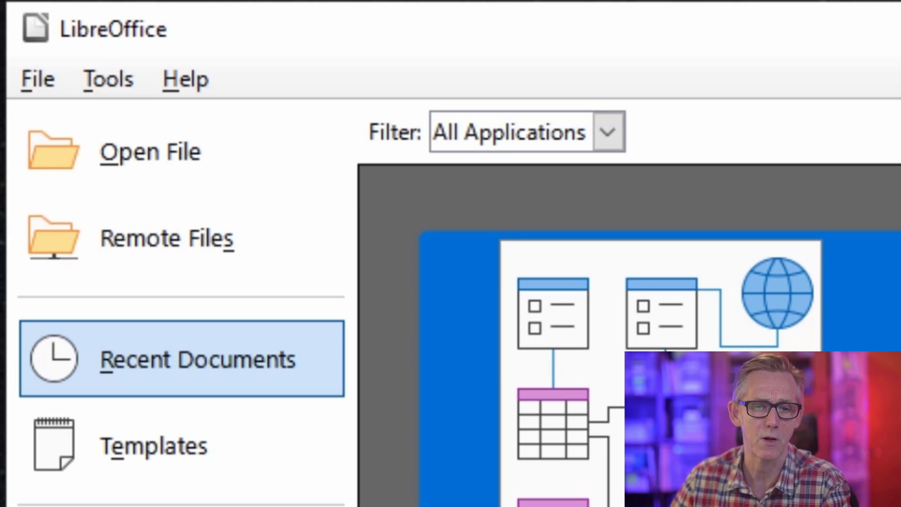
pyautogui.click(112, 92)
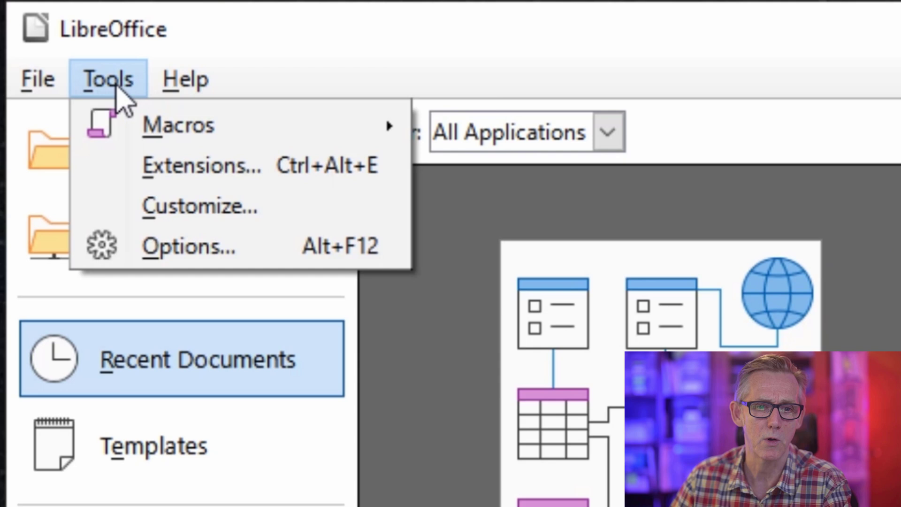
pyautogui.click(176, 247)
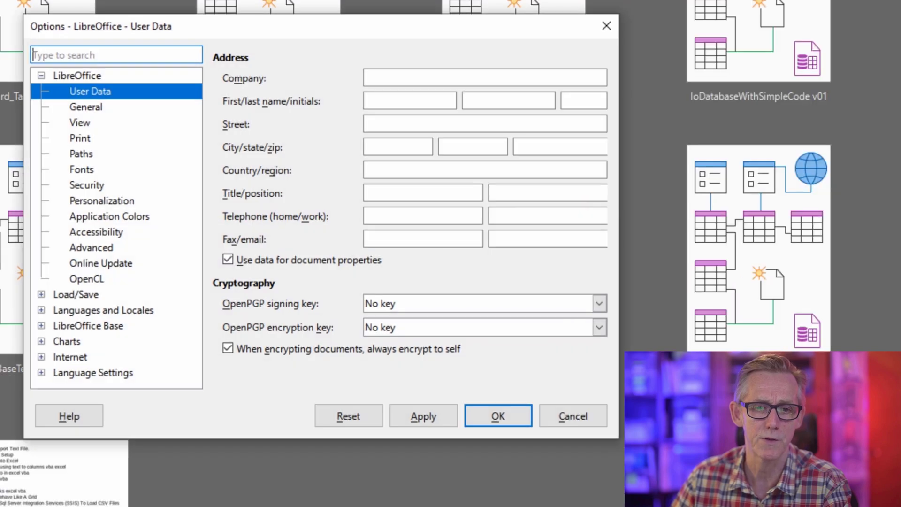
pyautogui.click(113, 248)
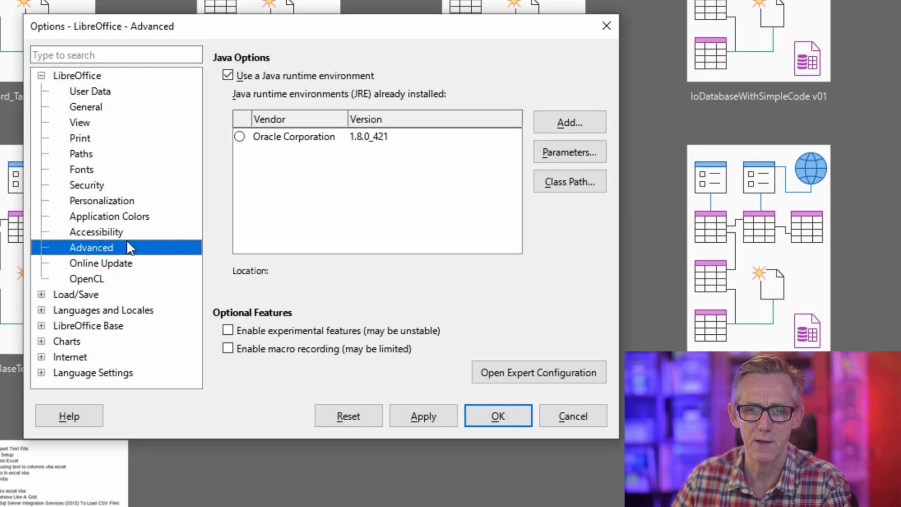
pyautogui.click(366, 141)
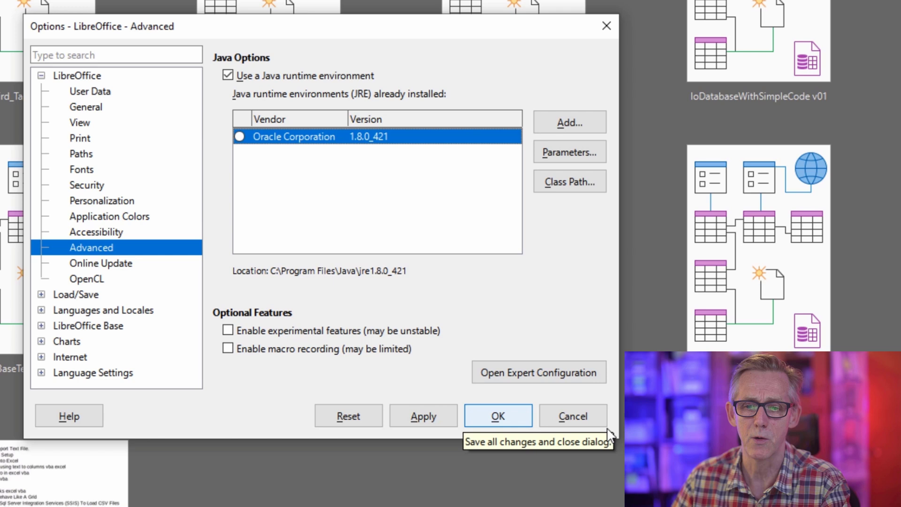
pyautogui.click(557, 418)
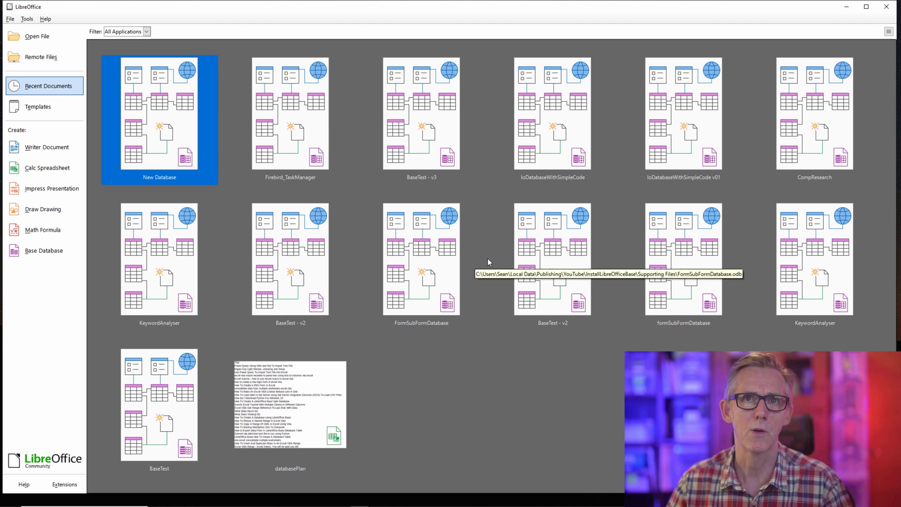
# - In a new Chrome tab, go to Oracle's Java downloads page
pyautogui.hotkey('alt', 'Tab')
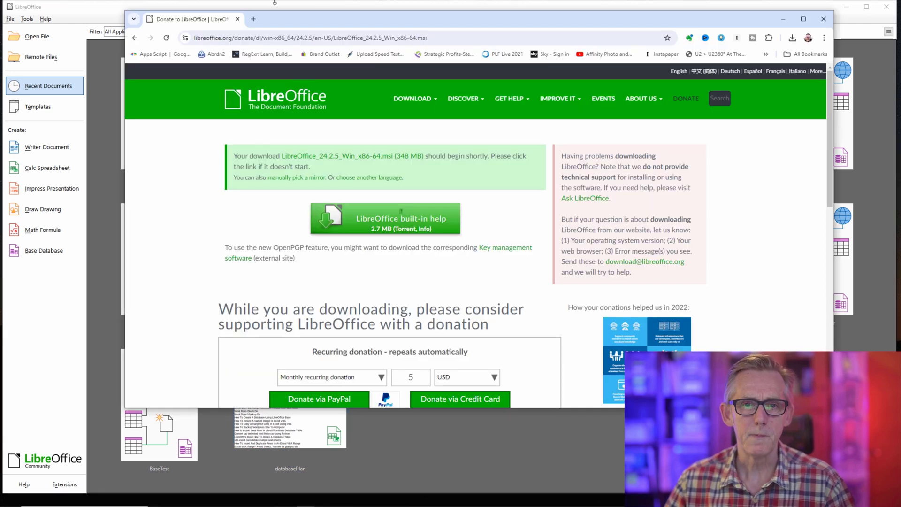
pyautogui.click(254, 18)
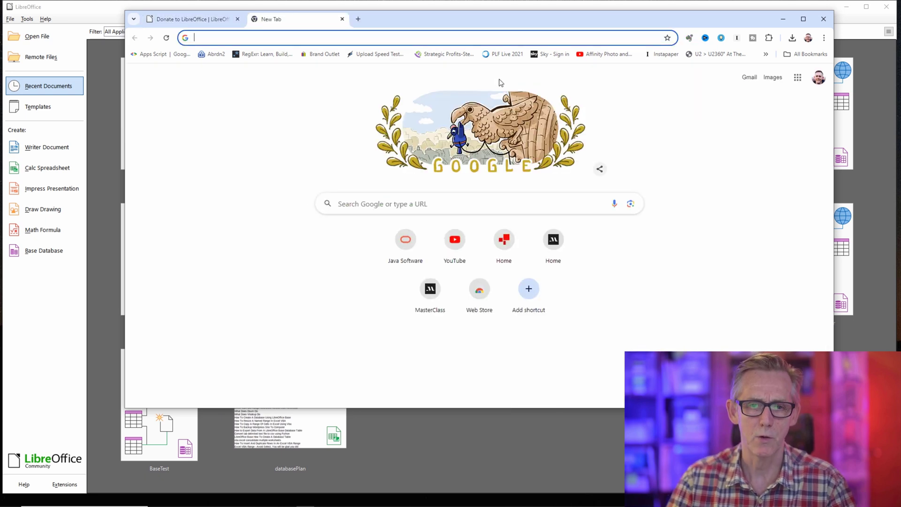
pyautogui.write('orac')
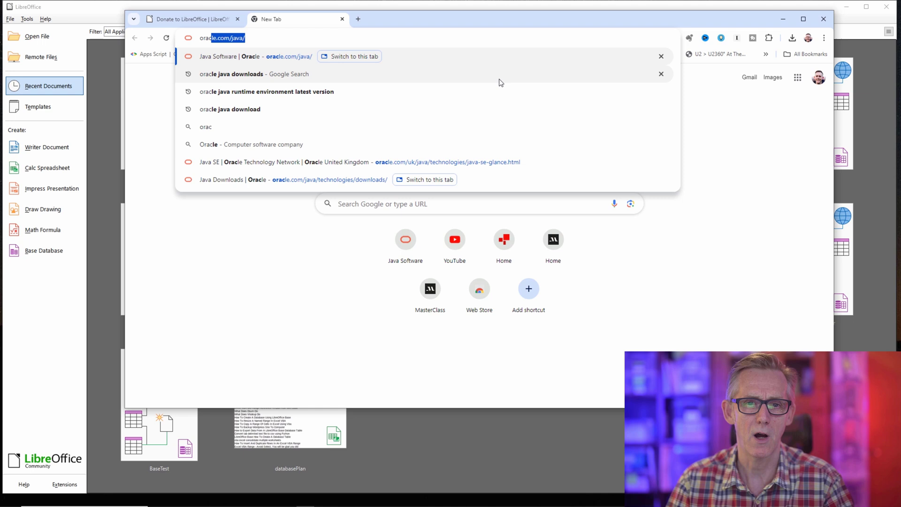
pyautogui.press('Return')
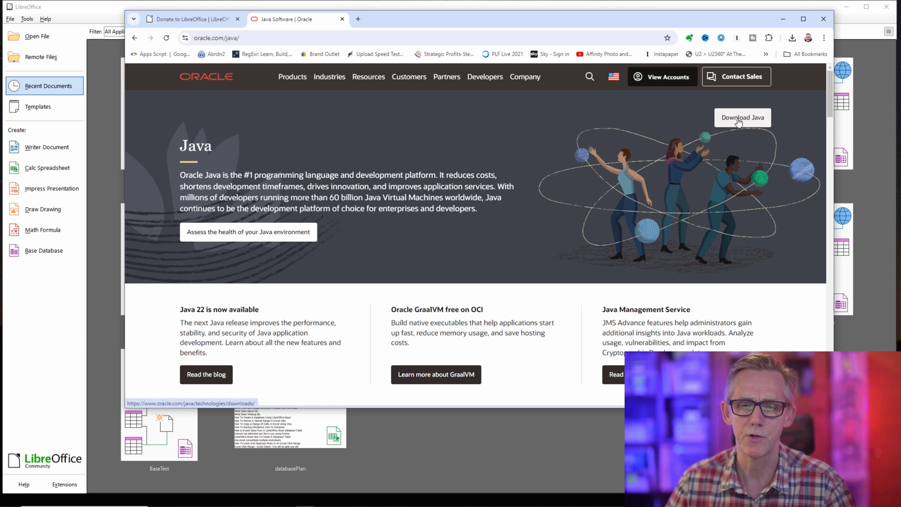
pyautogui.click(738, 121)
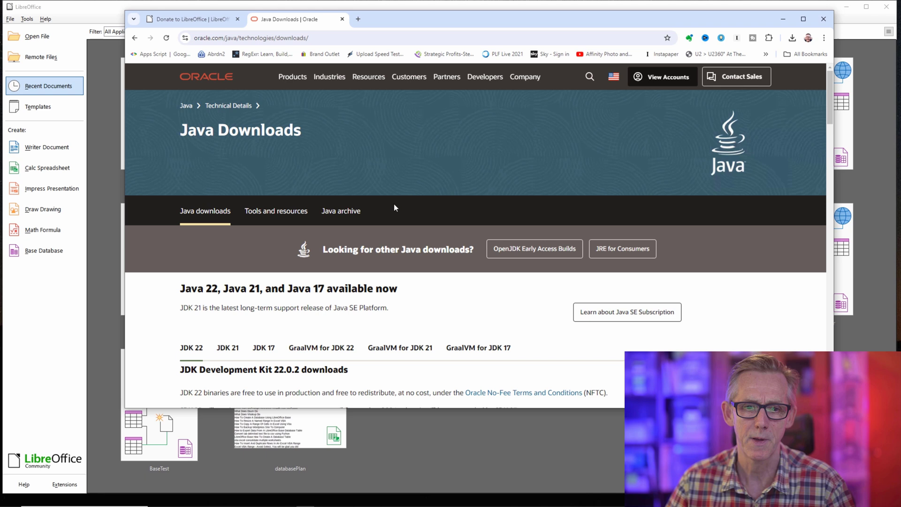
# - Download the JDK 22 x64 Installer for Windows
pyautogui.scroll(-3, 394, 206)
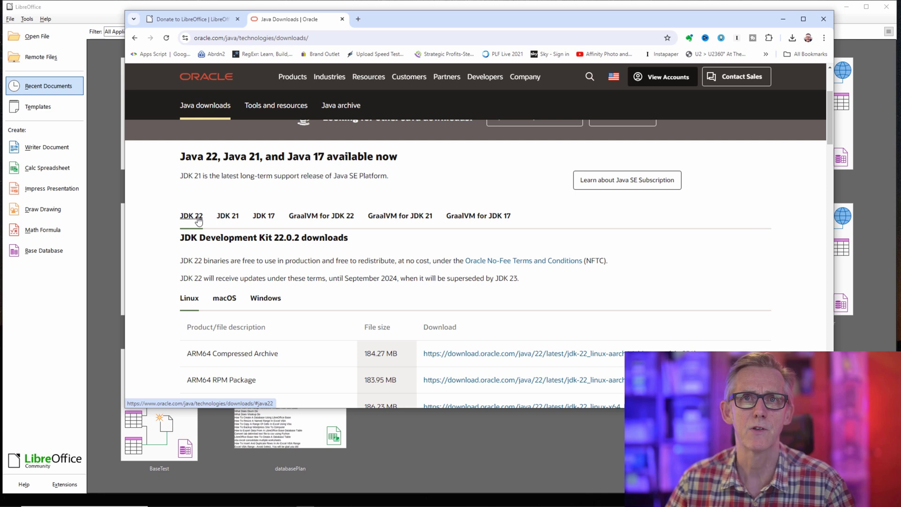
pyautogui.click(199, 221)
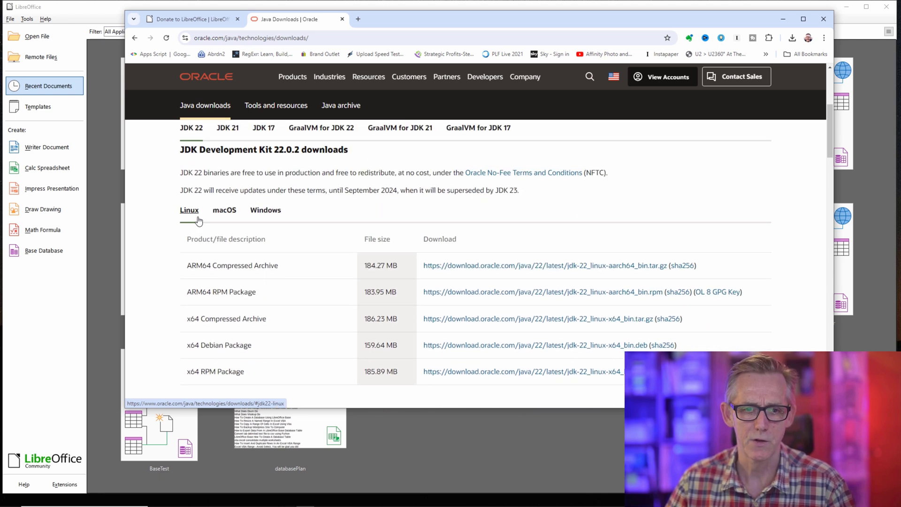
pyautogui.click(265, 211)
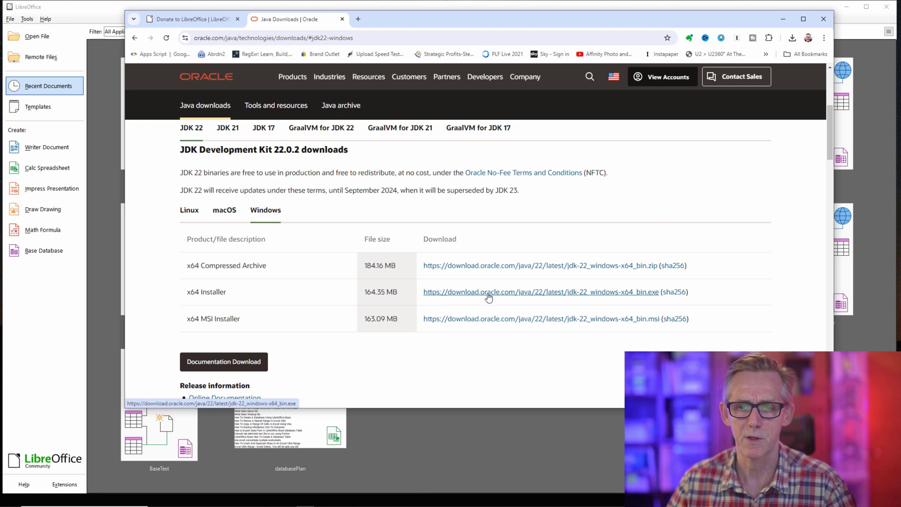
pyautogui.click(488, 295)
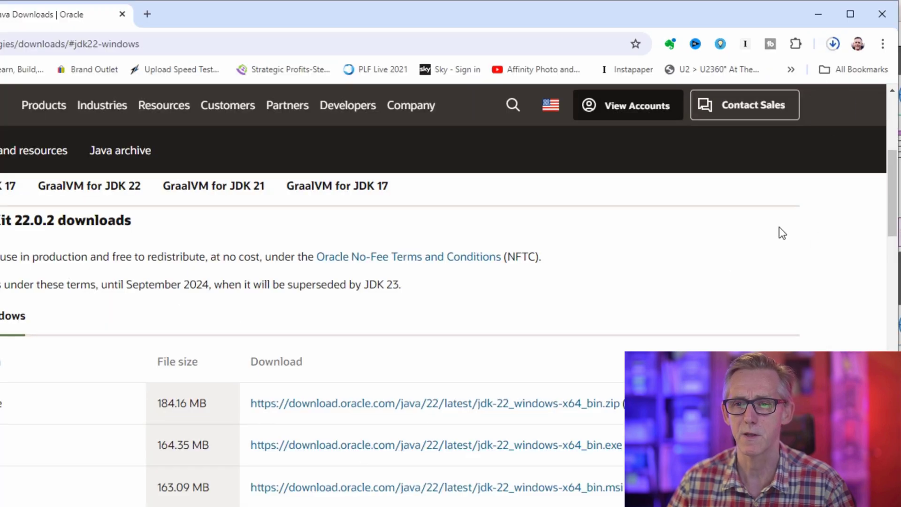
# - Run jdk-22_windows-x64_bin.exe from the Downloads folder
pyautogui.click(832, 45)
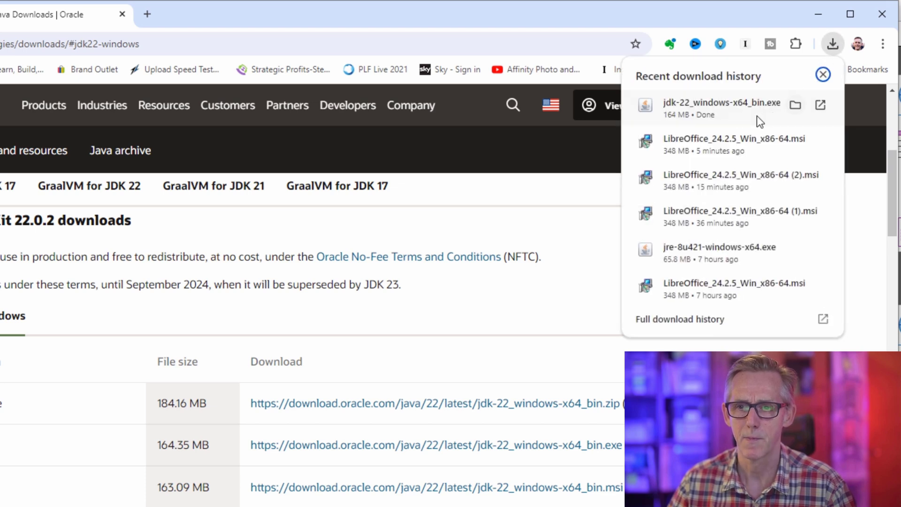
pyautogui.click(797, 105)
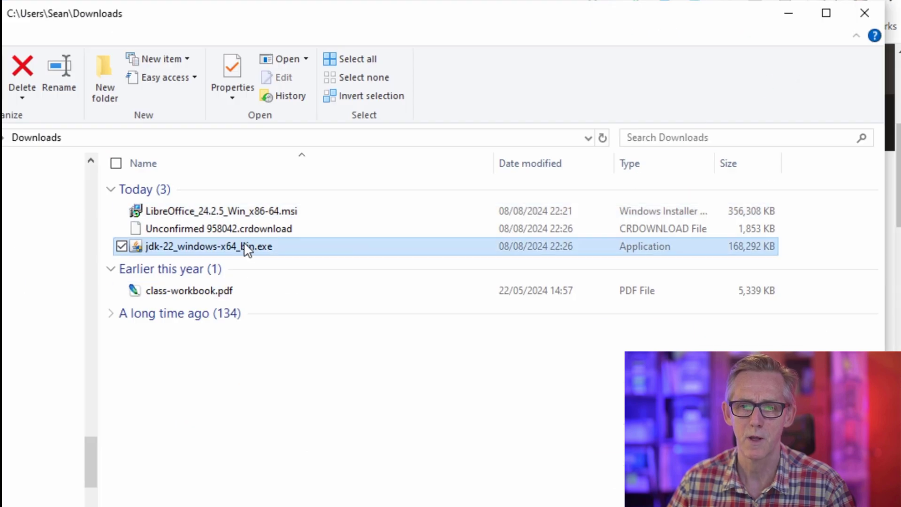
pyautogui.doubleClick(227, 248)
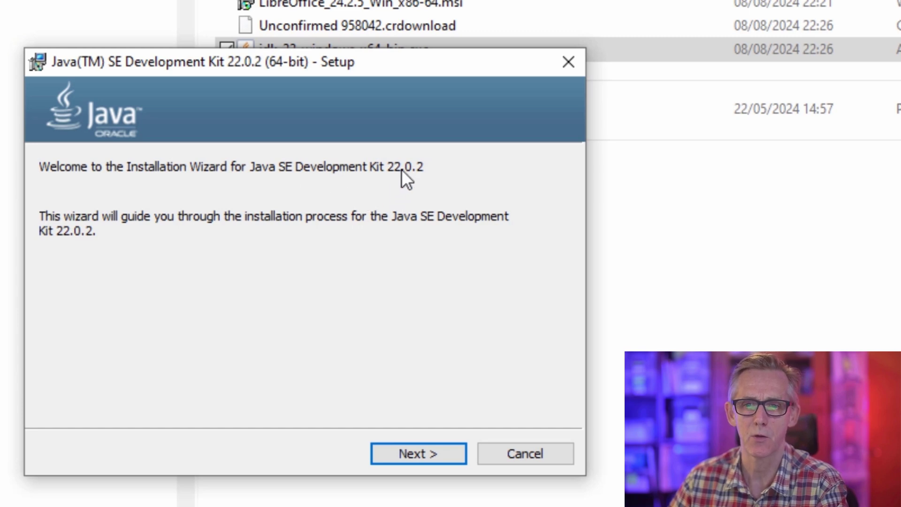
# - Install JDK 22.0.2 to the default C:\Program Files\Java\jdk-22\ folder, then close the installer
pyautogui.click(425, 453)
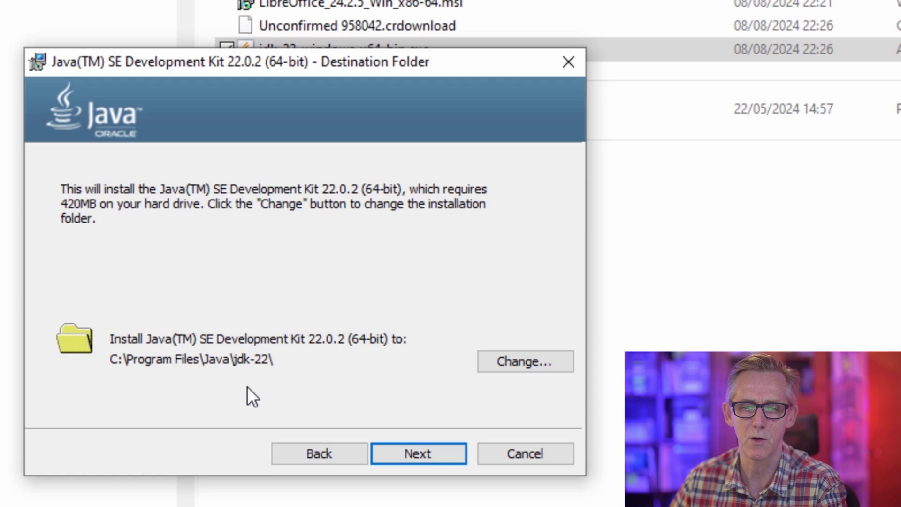
pyautogui.click(426, 454)
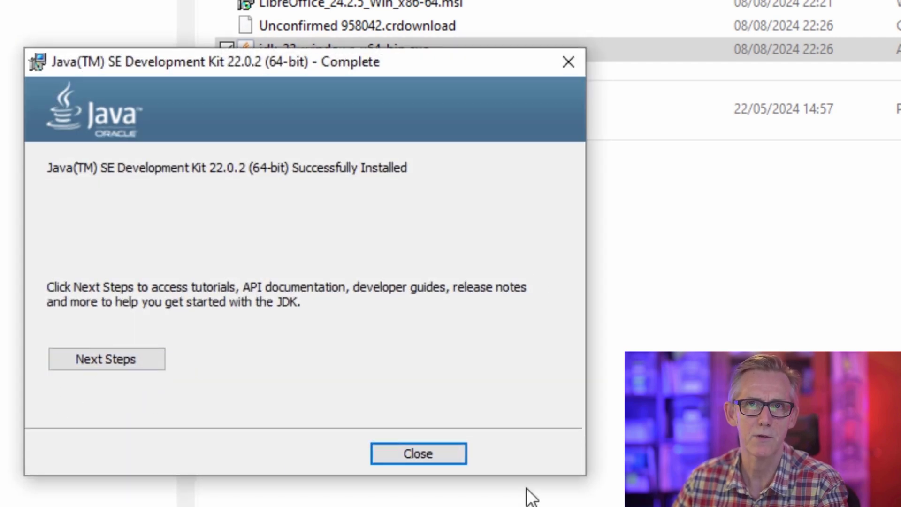
pyautogui.click(424, 456)
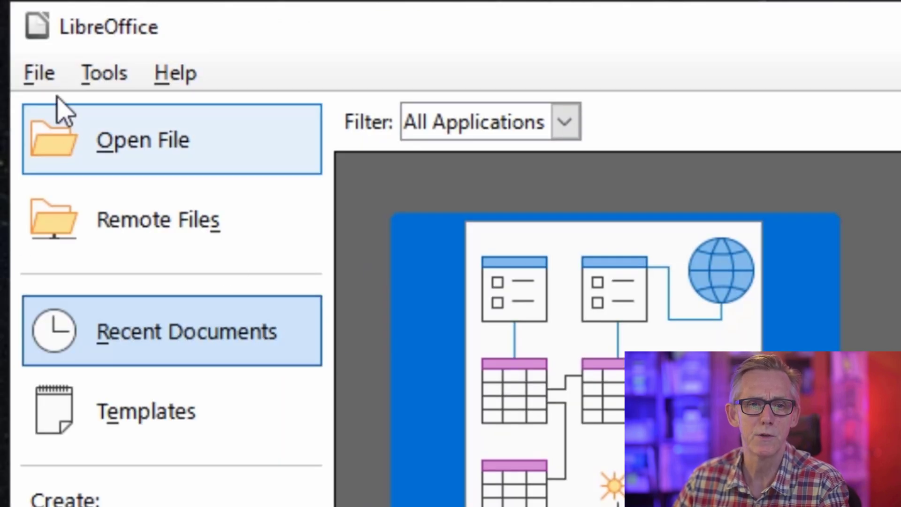
# - In Options > LibreOffice > Advanced, select the Oracle Corporation 22.0.2 runtime, apply, and confirm with OK
pyautogui.click(111, 78)
pyautogui.click(180, 229)
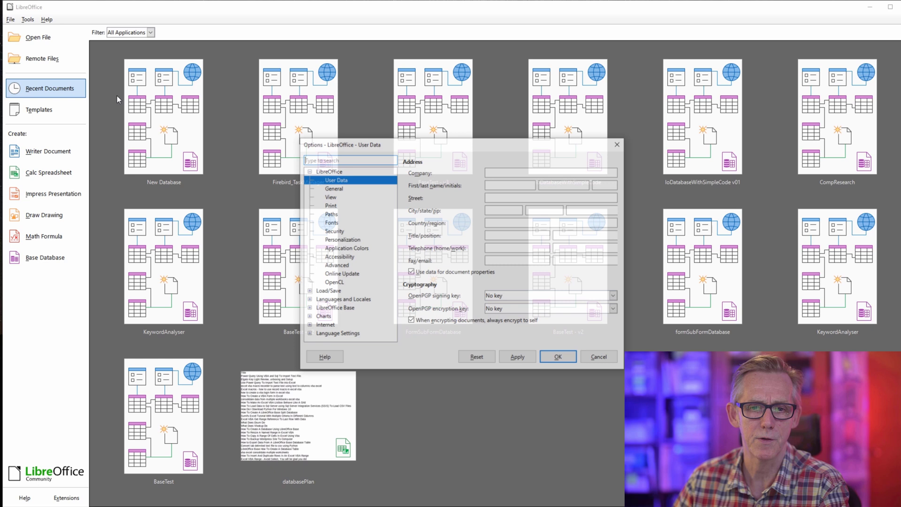
pyautogui.click(335, 266)
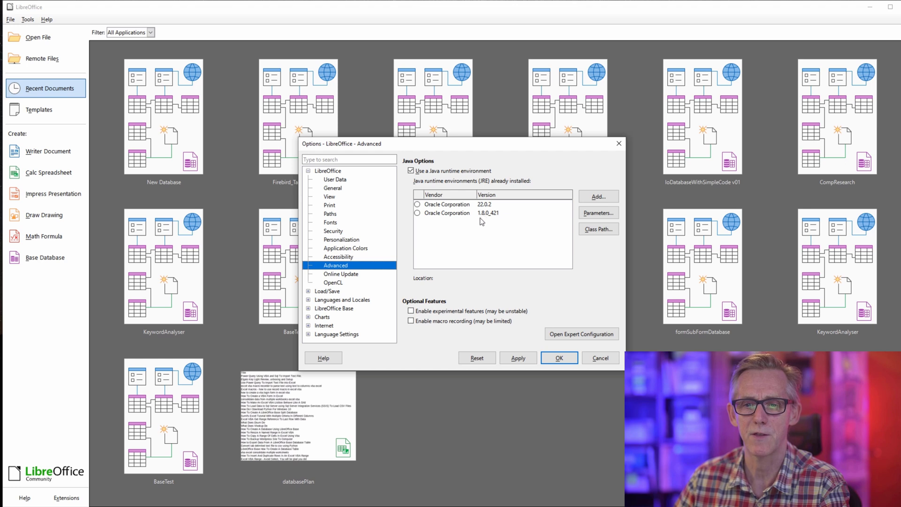
pyautogui.click(417, 204)
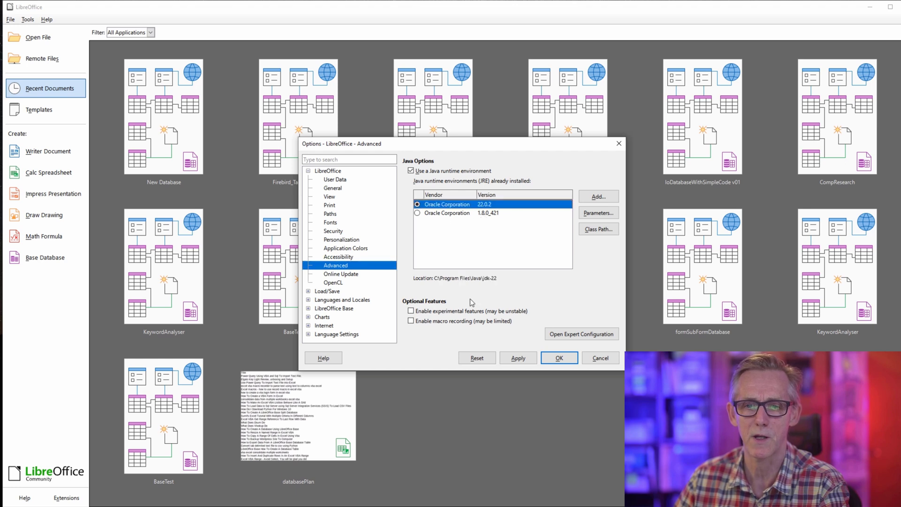
pyautogui.click(523, 359)
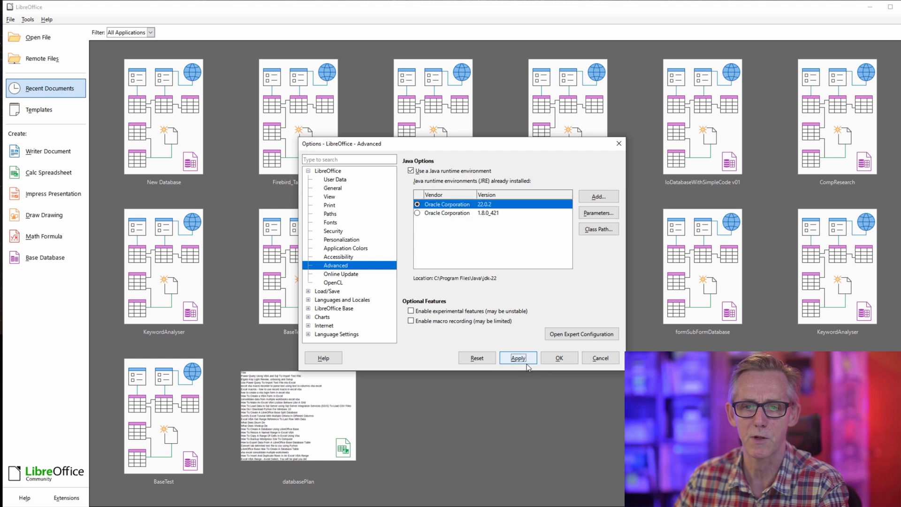
pyautogui.click(561, 358)
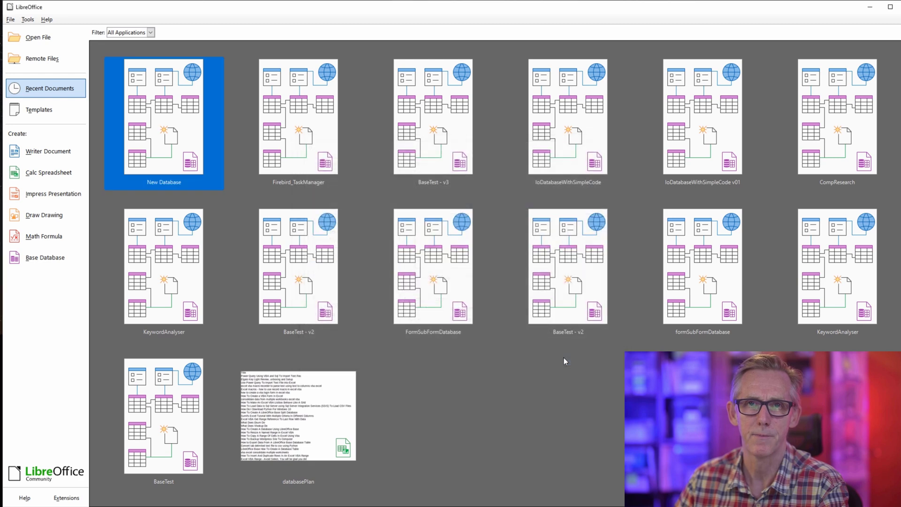